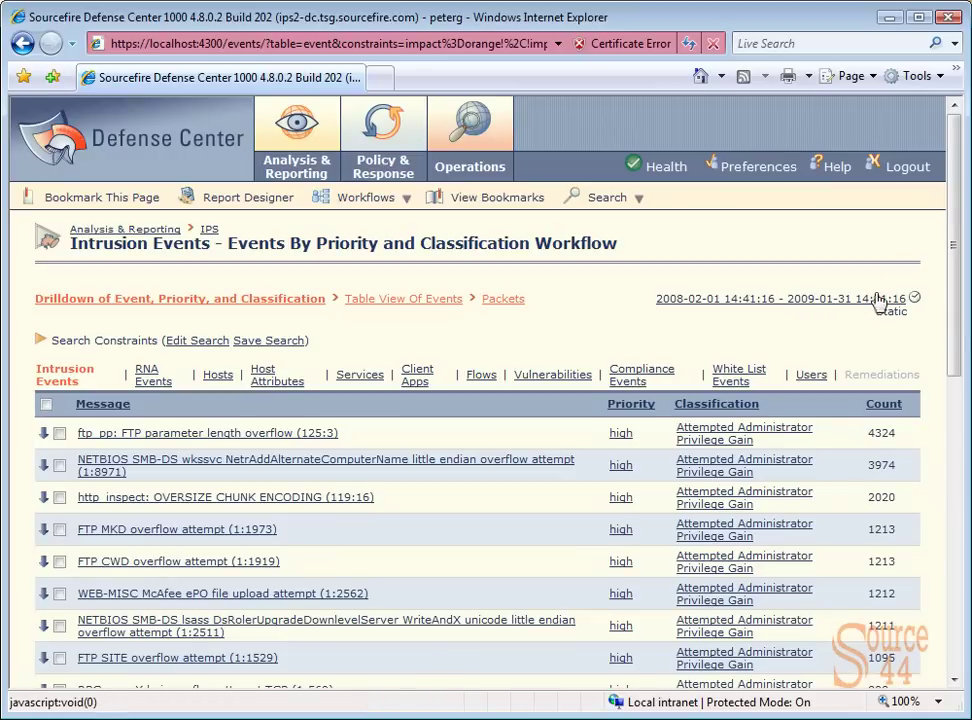
# - Scroll the Events By Priority and Classification list down to the smtp command buffer overflow message
pyautogui.moveTo(960, 355); pyautogui.dragTo(960, 412)
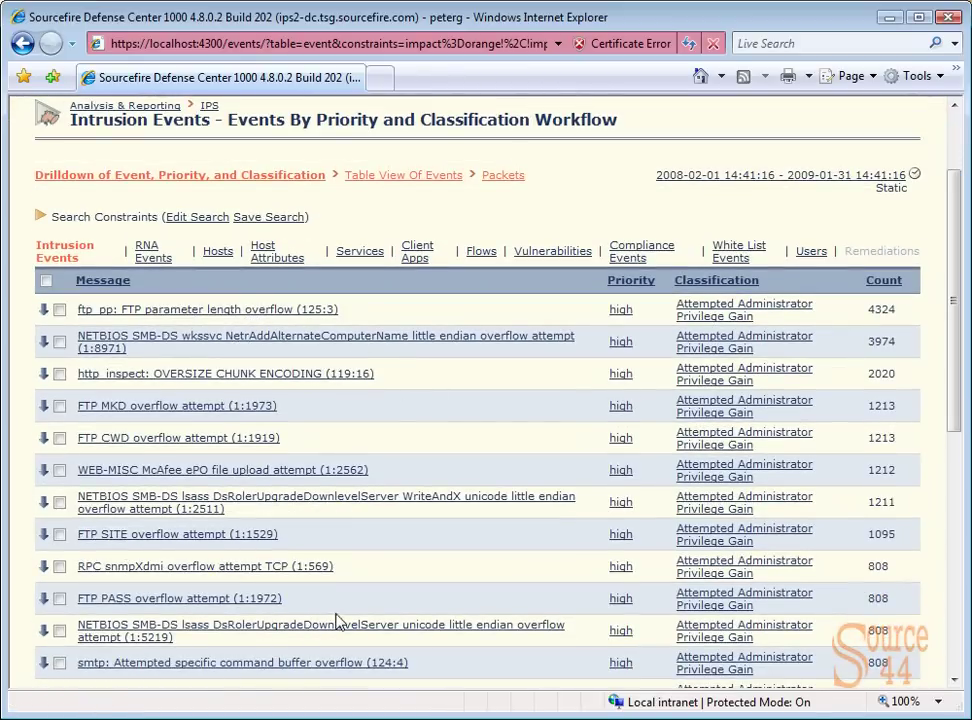
# - Open the smtp command buffer overflow (124:4) event table and scroll to the page's last events
pyautogui.click(296, 662)
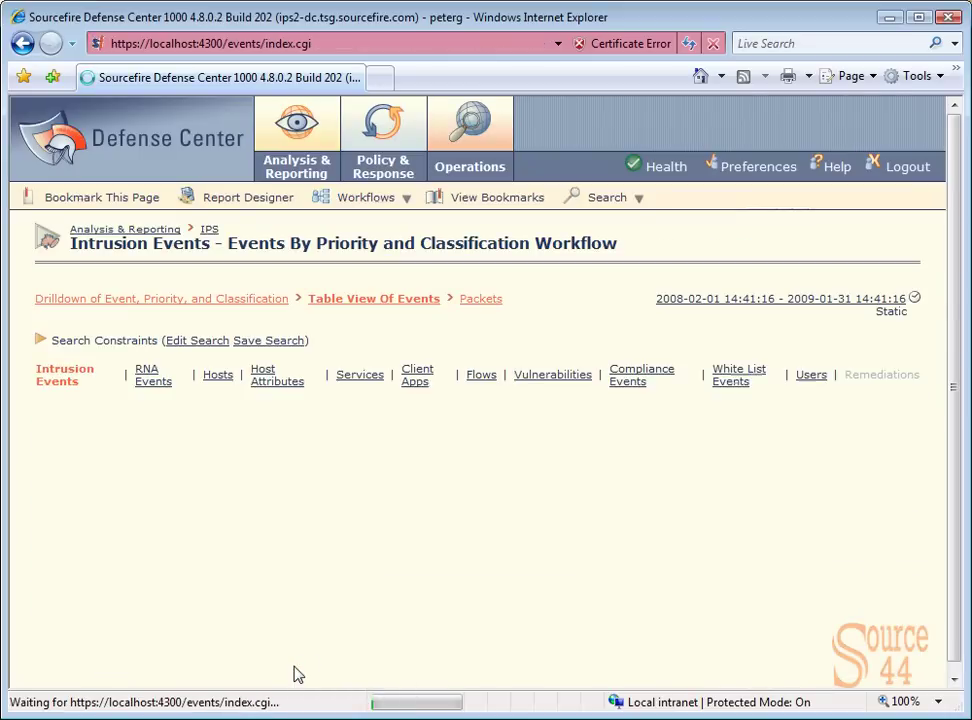
pyautogui.moveTo(951, 219); pyautogui.dragTo(966, 262)
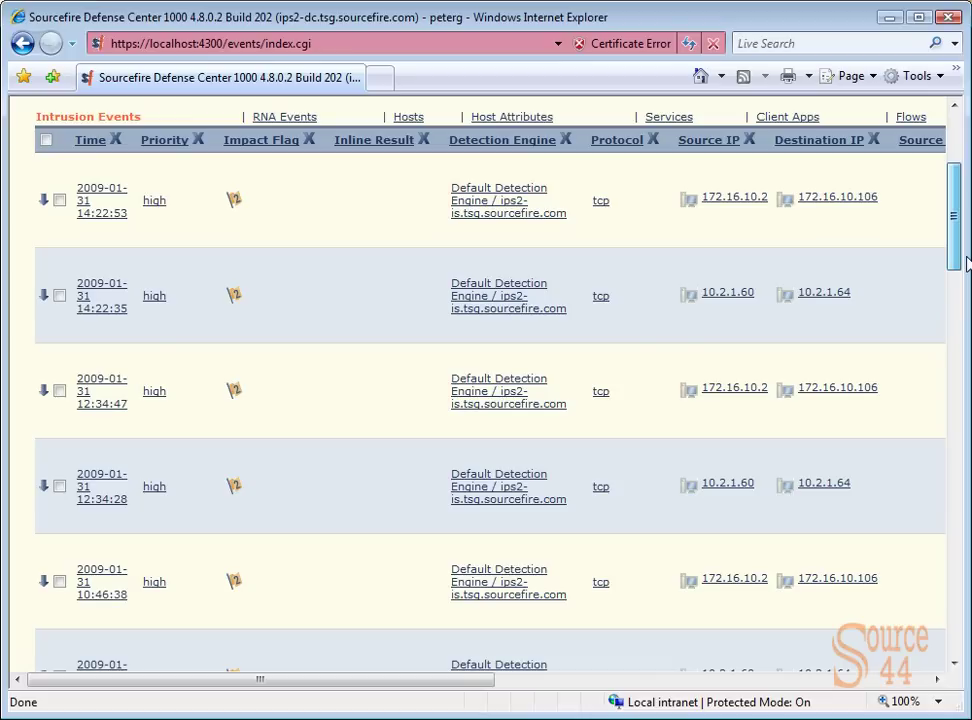
pyautogui.scroll(-2, 966, 262)
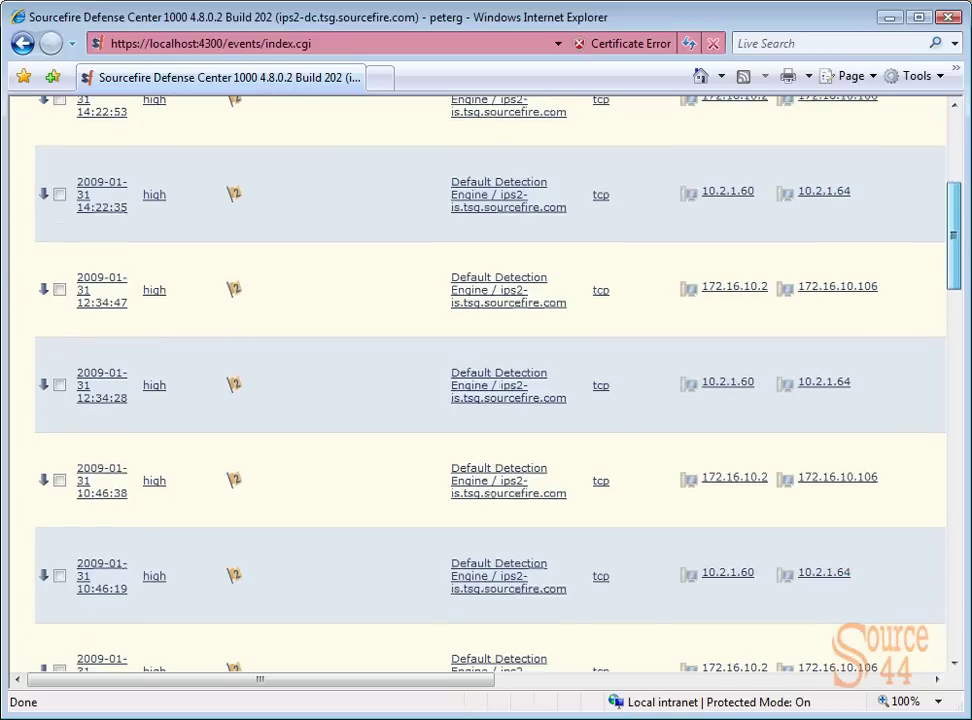
pyautogui.scroll(-1, 600, 320)
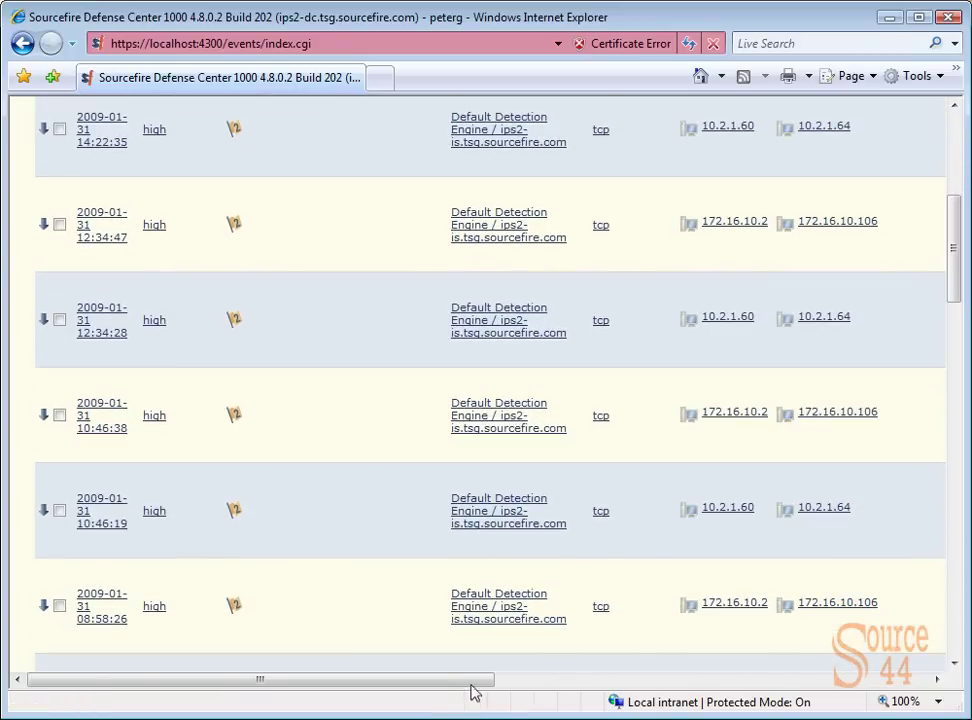
pyautogui.moveTo(468, 679); pyautogui.dragTo(905, 616)
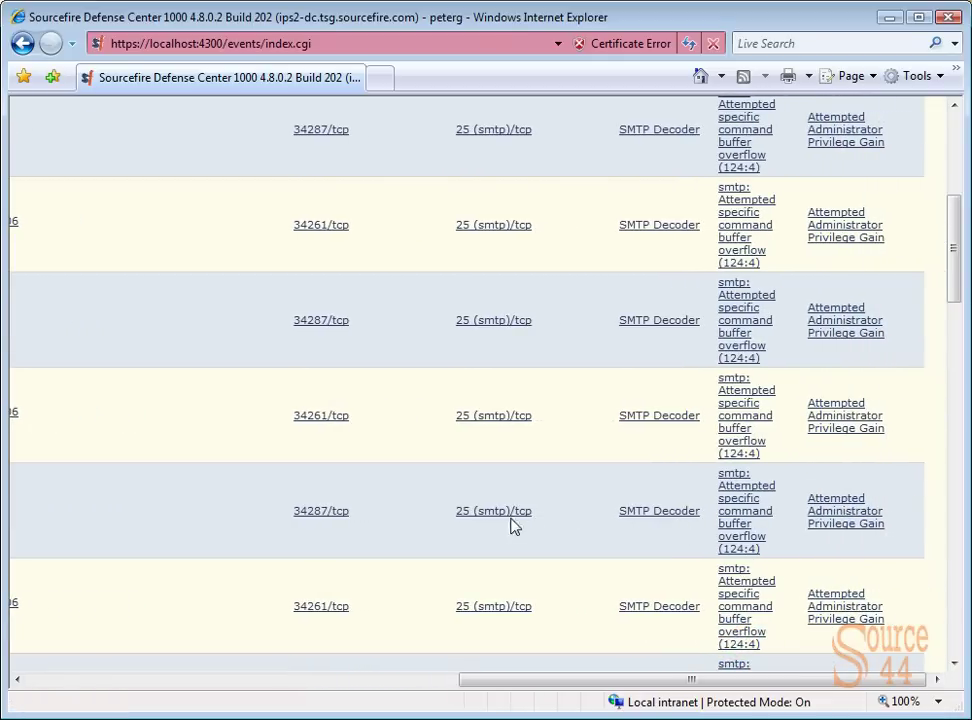
pyautogui.click(427, 680)
pyautogui.scroll(-15, 397, 300)
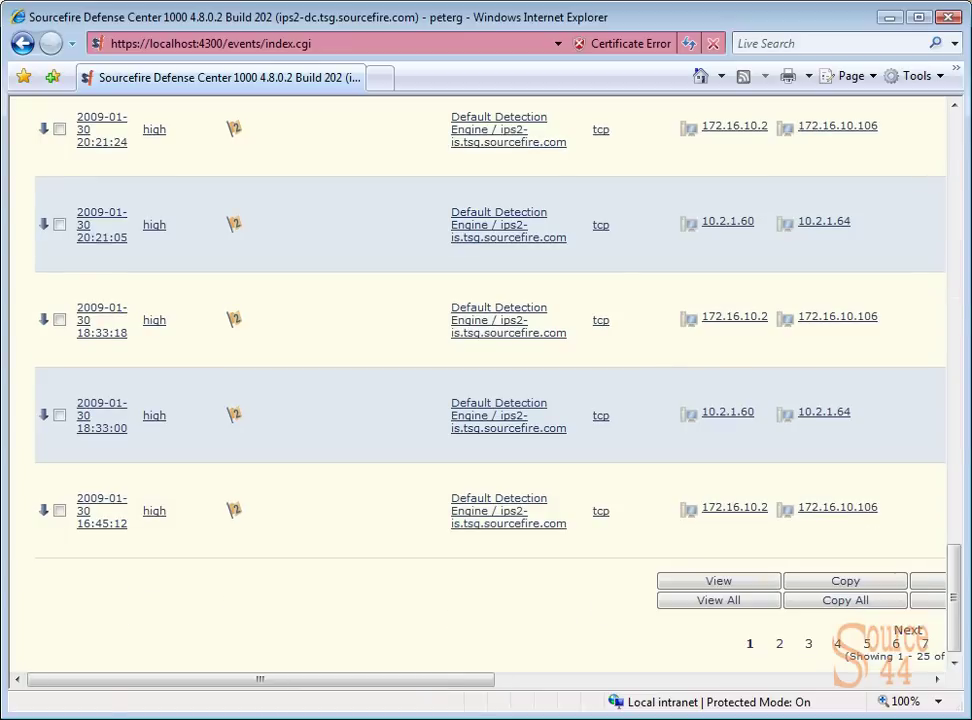
pyautogui.click(59, 129)
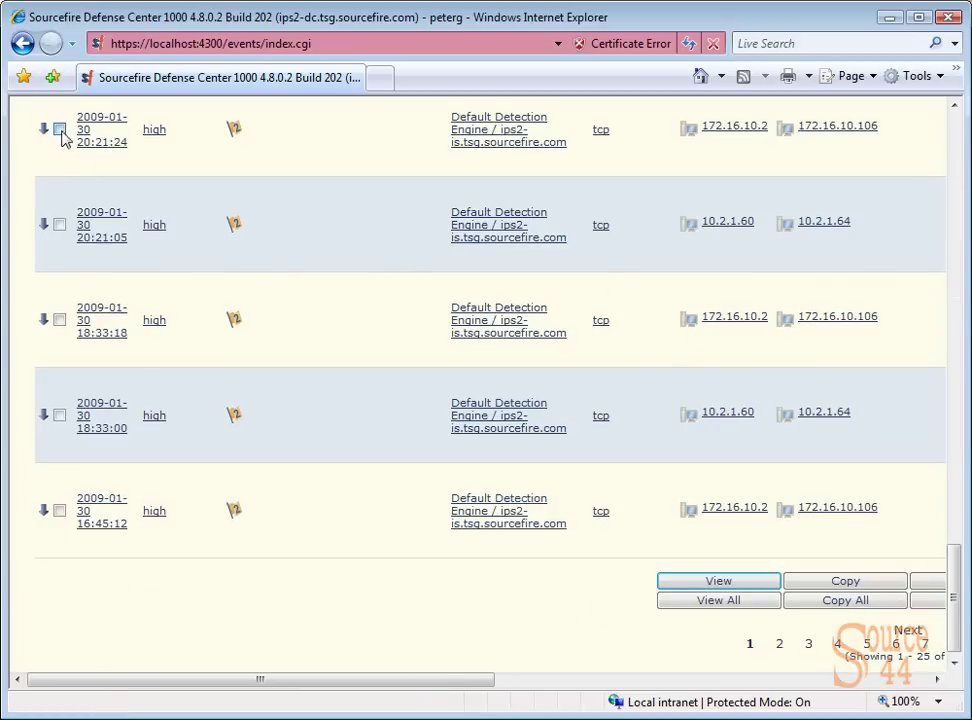
pyautogui.click(59, 225)
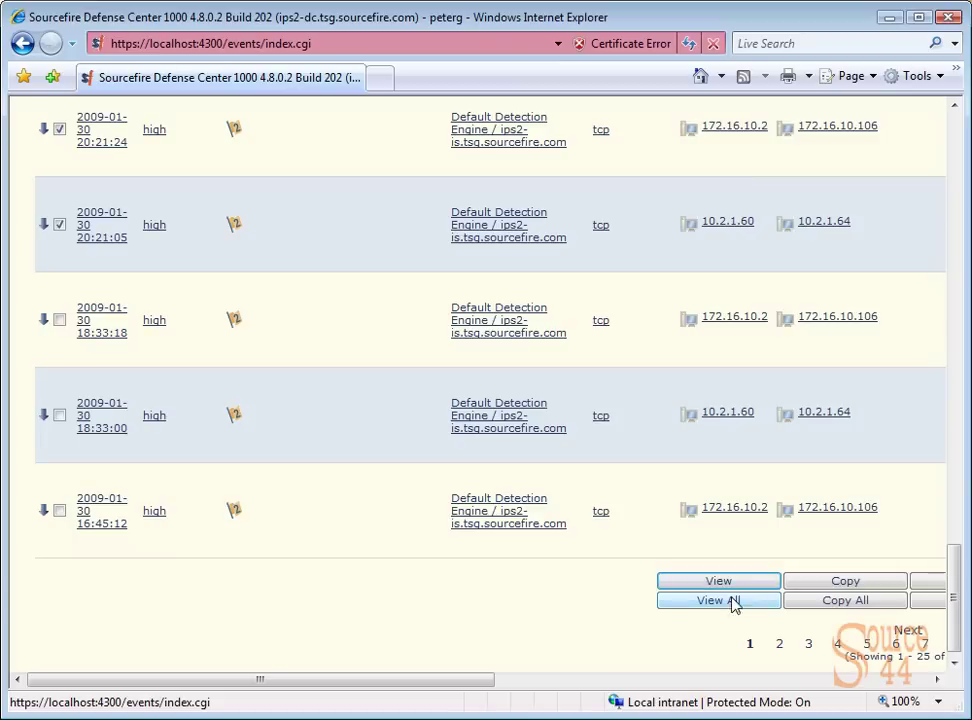
pyautogui.moveTo(490, 680); pyautogui.dragTo(660, 681)
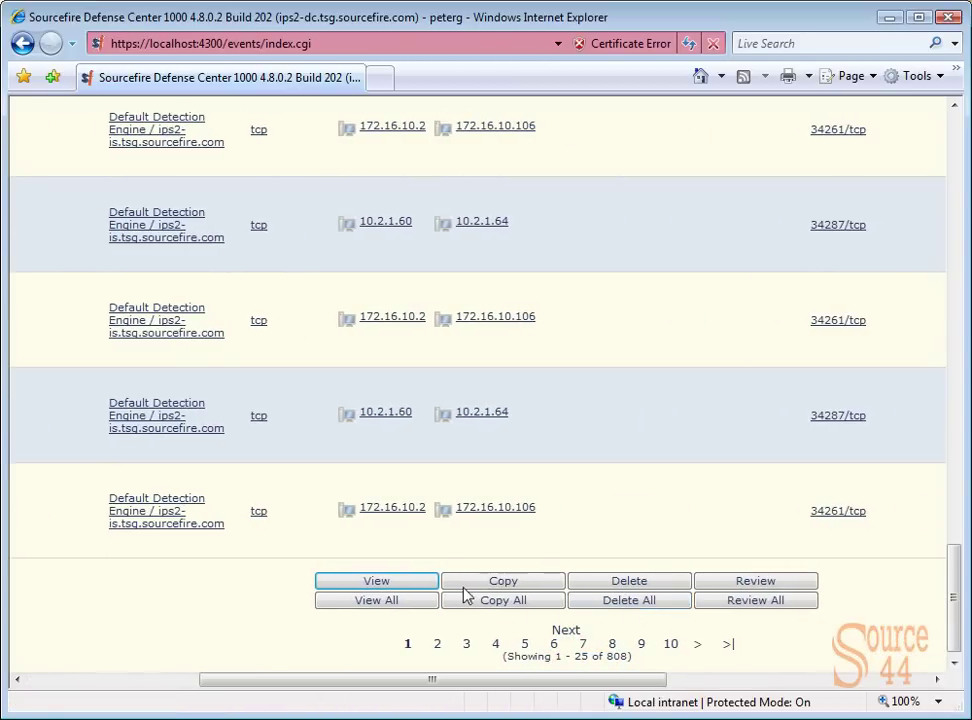
# - View the packets of the checked events and scroll to the collapsed Frames 1 and 2
pyautogui.click(420, 583)
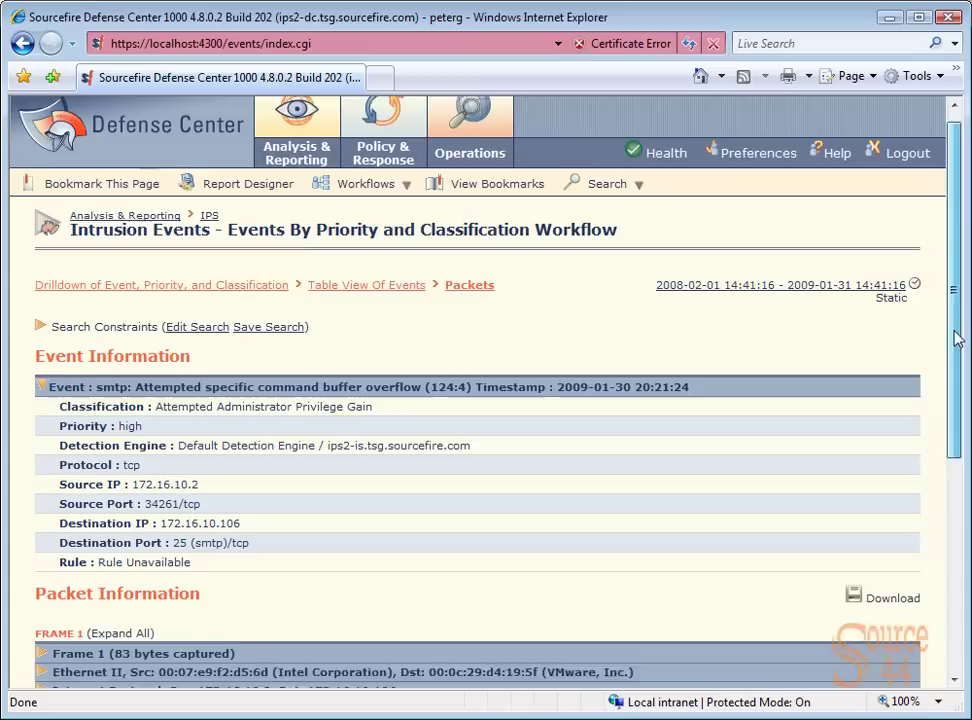
pyautogui.moveTo(957, 335); pyautogui.dragTo(953, 401)
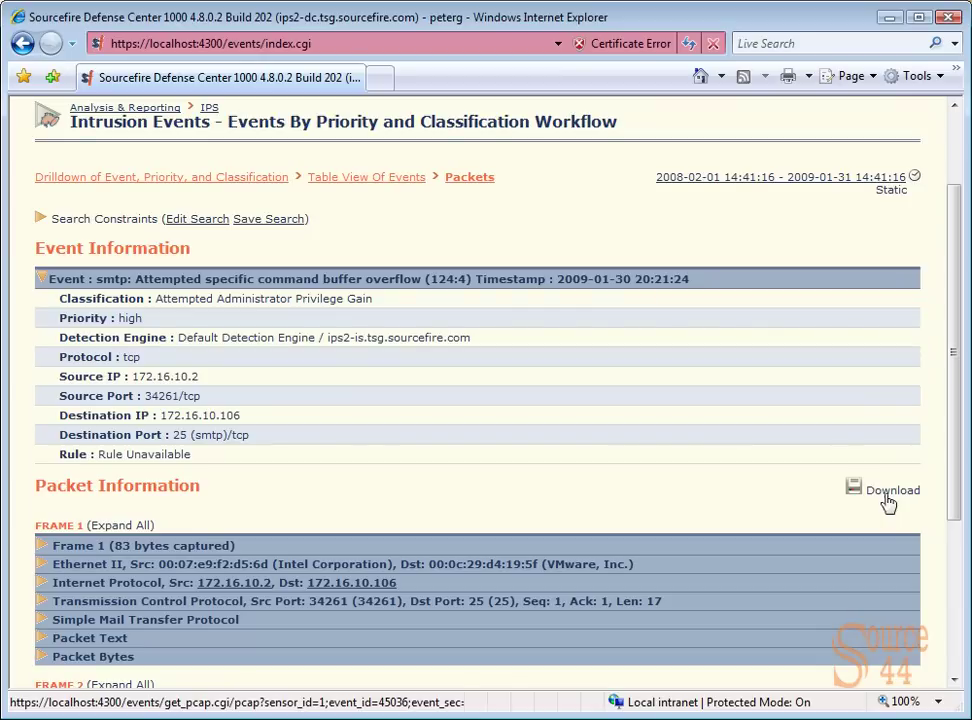
pyautogui.moveTo(957, 473); pyautogui.dragTo(955, 614)
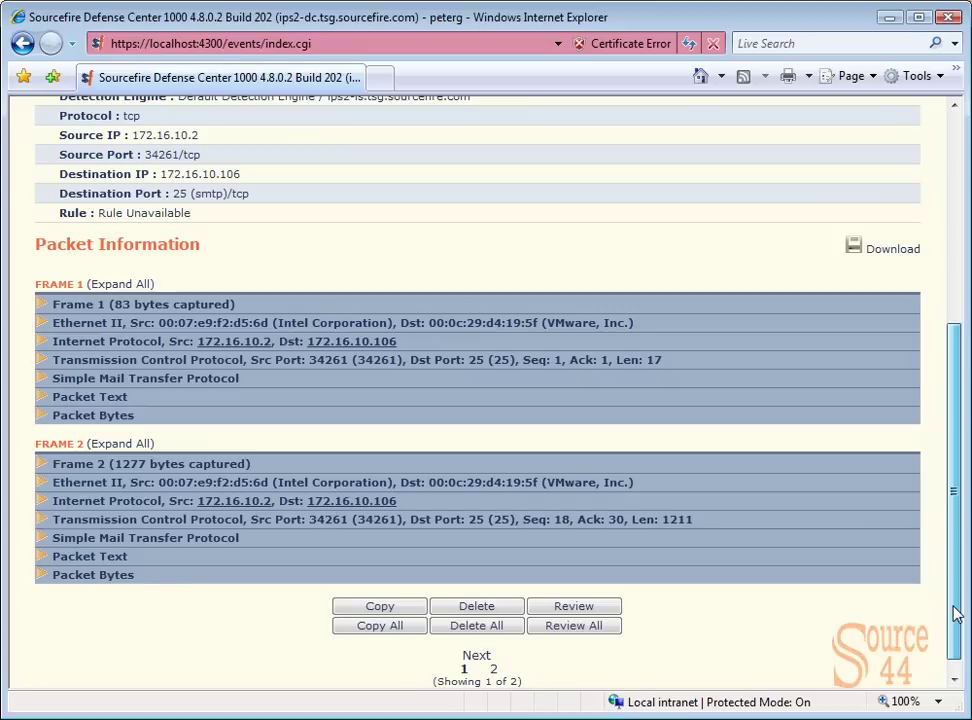
# - Browse Frame 1's Frame, Ethernet II and IP headers, leaving TCP expanded (ports 34261 to 25, PSH, ACK)
pyautogui.moveTo(955, 614); pyautogui.dragTo(955, 607)
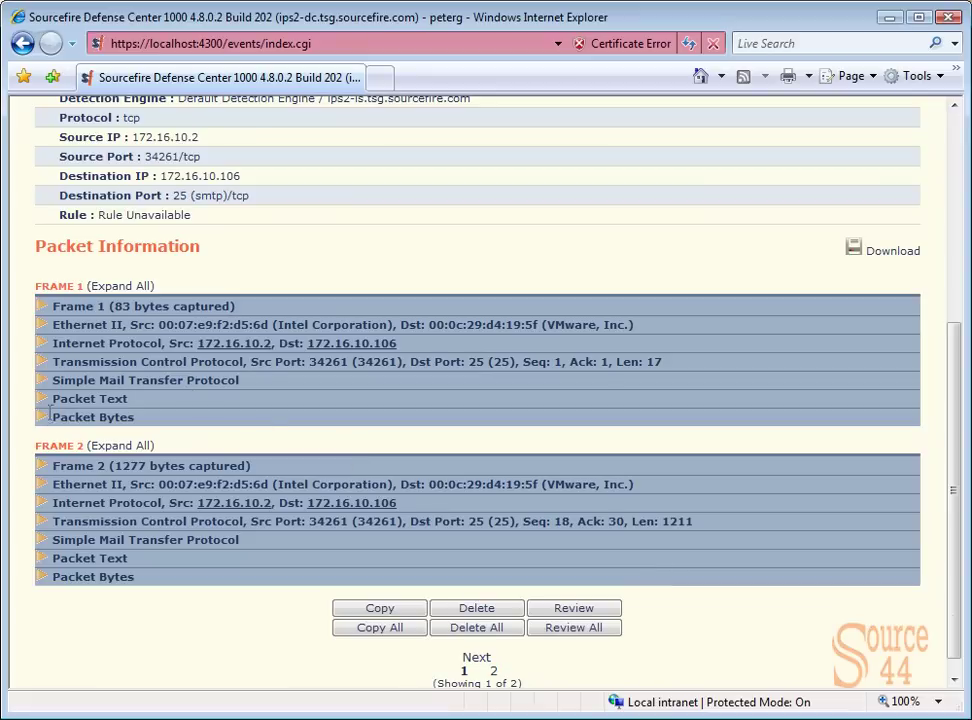
pyautogui.click(41, 308)
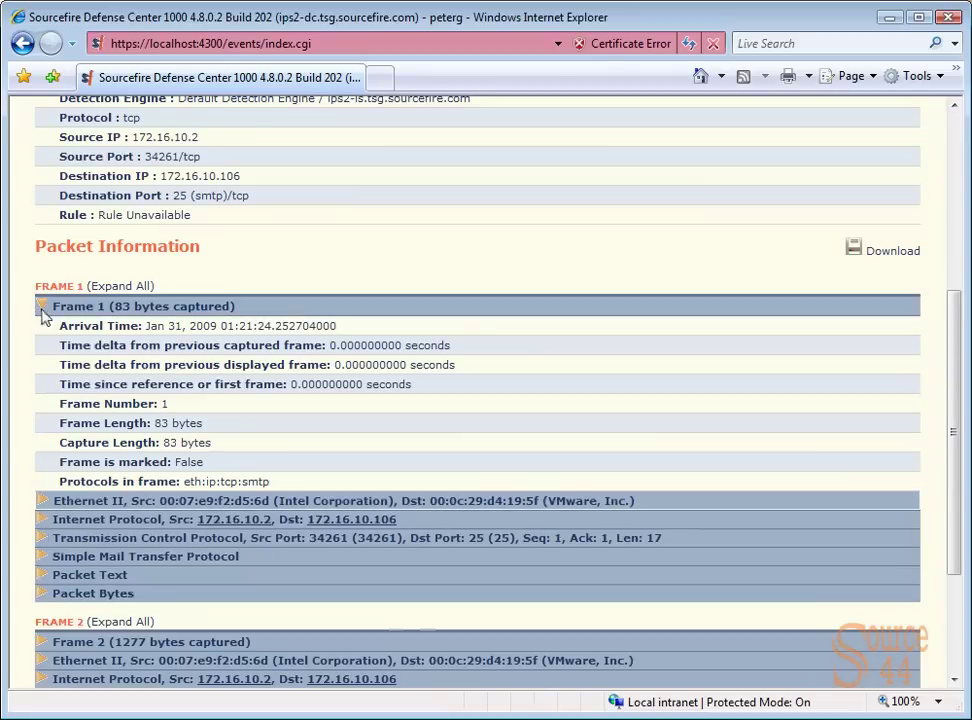
pyautogui.click(41, 307)
pyautogui.click(41, 325)
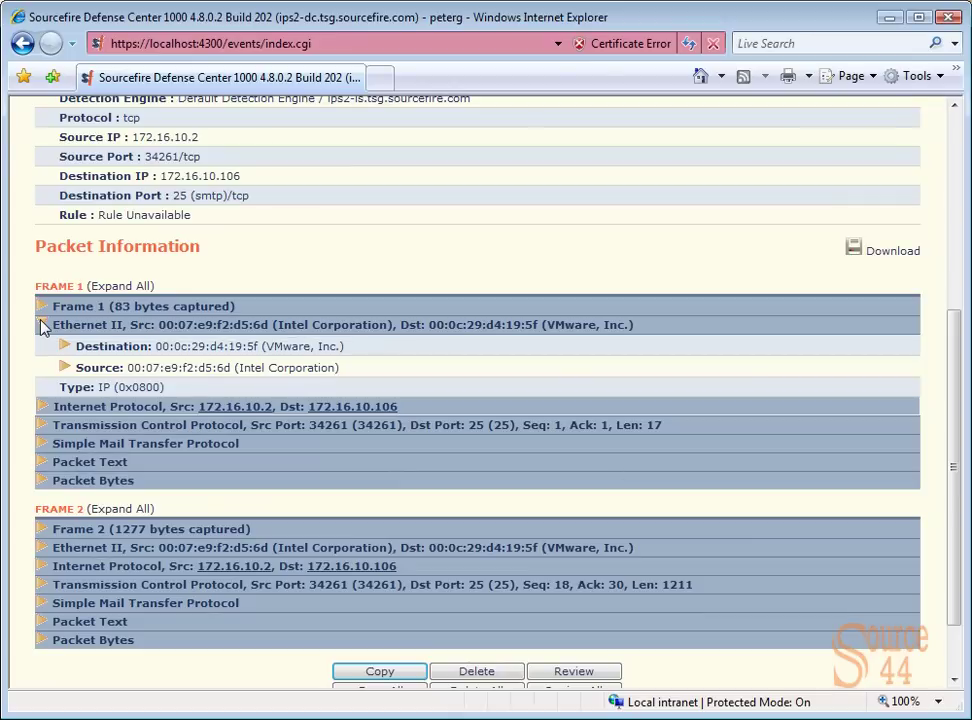
pyautogui.click(42, 326)
pyautogui.click(42, 344)
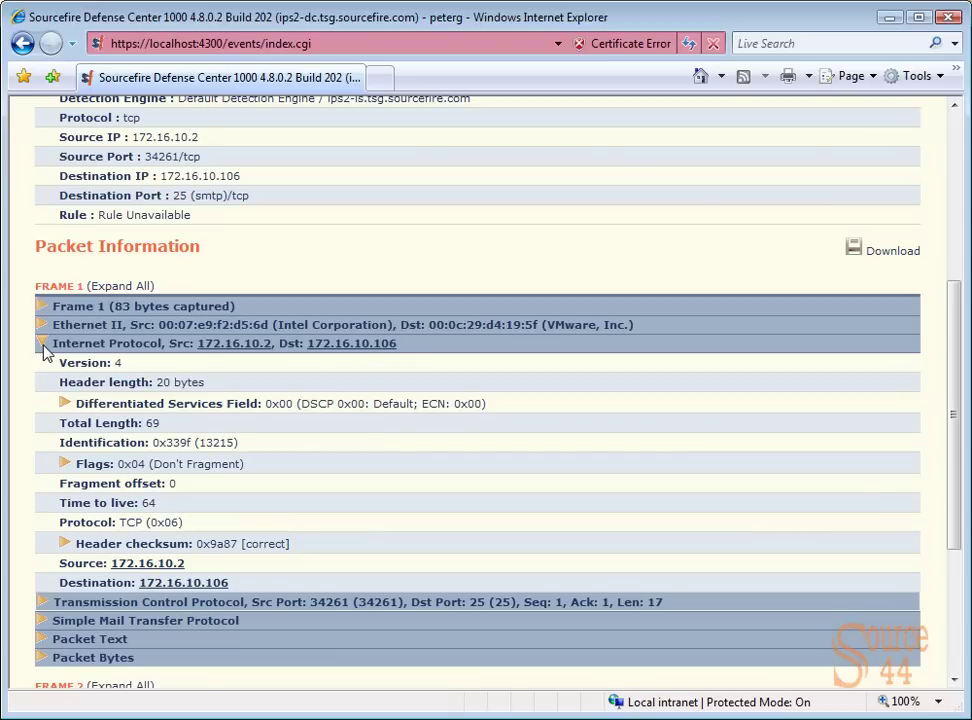
pyautogui.click(44, 345)
pyautogui.click(44, 363)
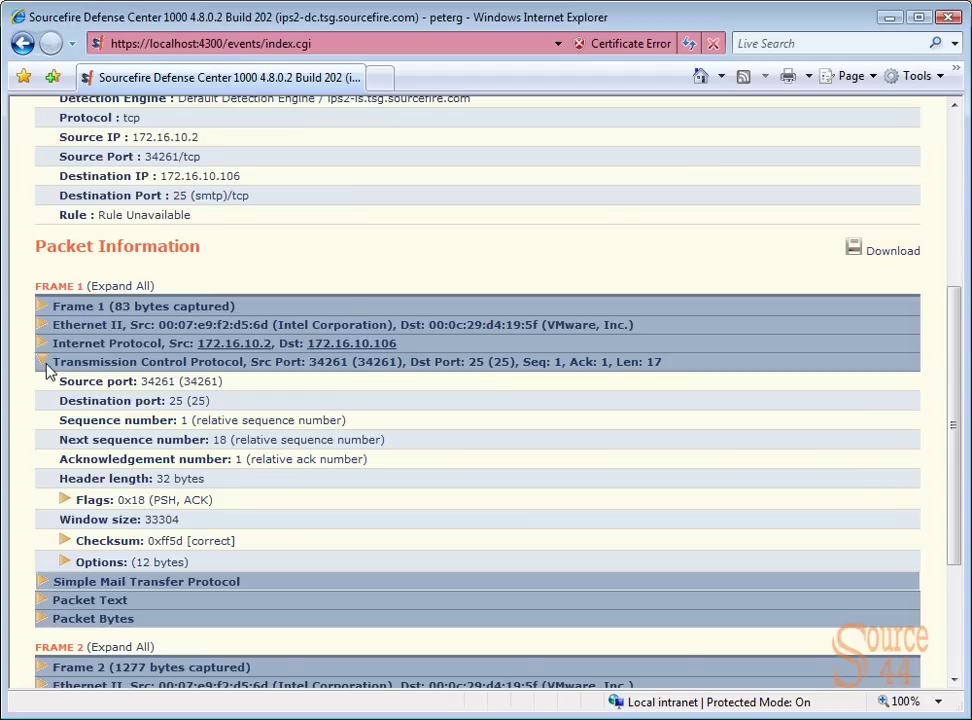
# - Expand Frame 1's SMTP command and packet text, highlighting HELO 172.16.10.2
pyautogui.click(45, 365)
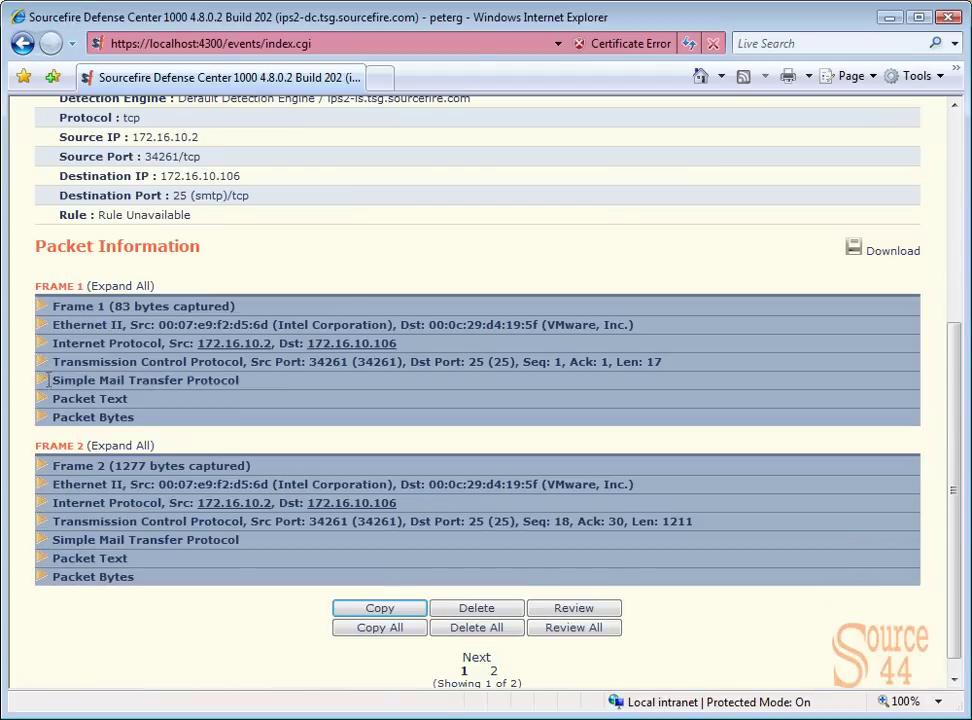
pyautogui.click(44, 383)
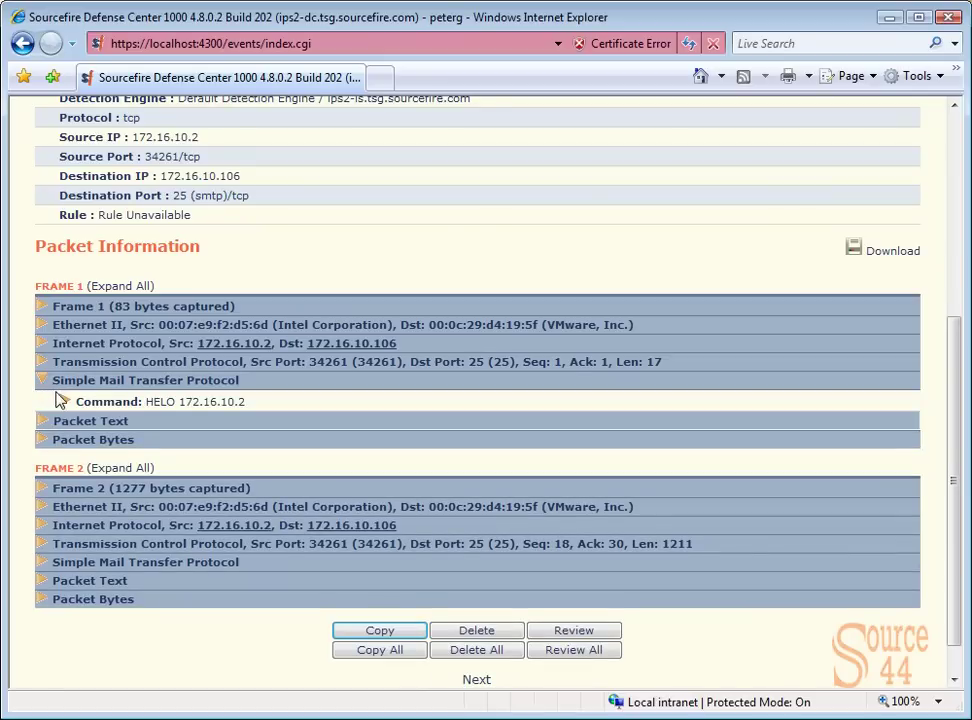
pyautogui.click(63, 400)
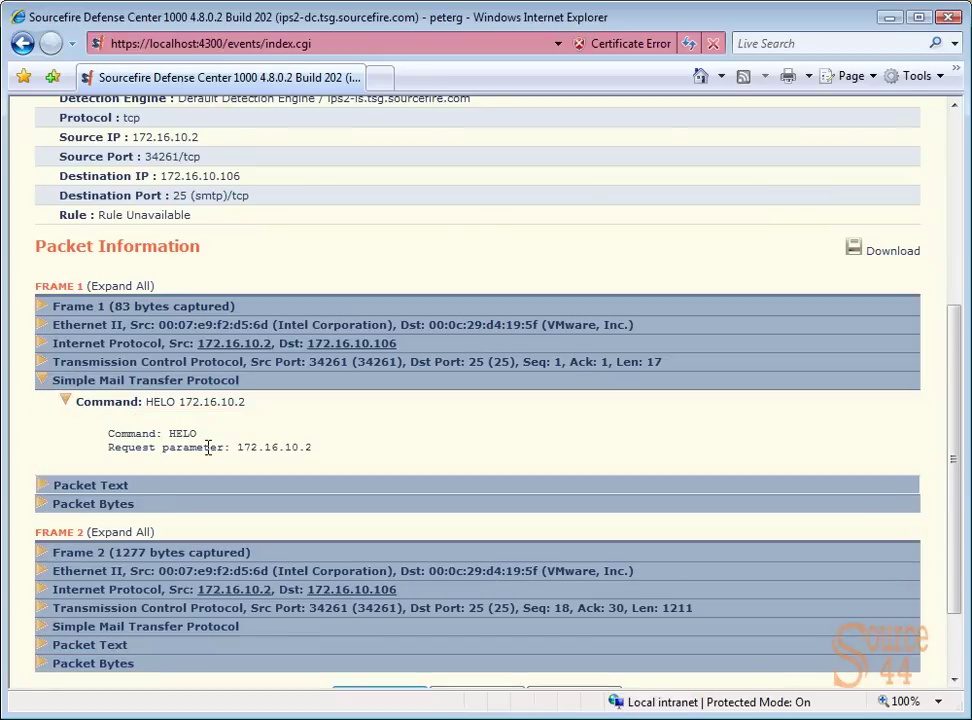
pyautogui.click(42, 487)
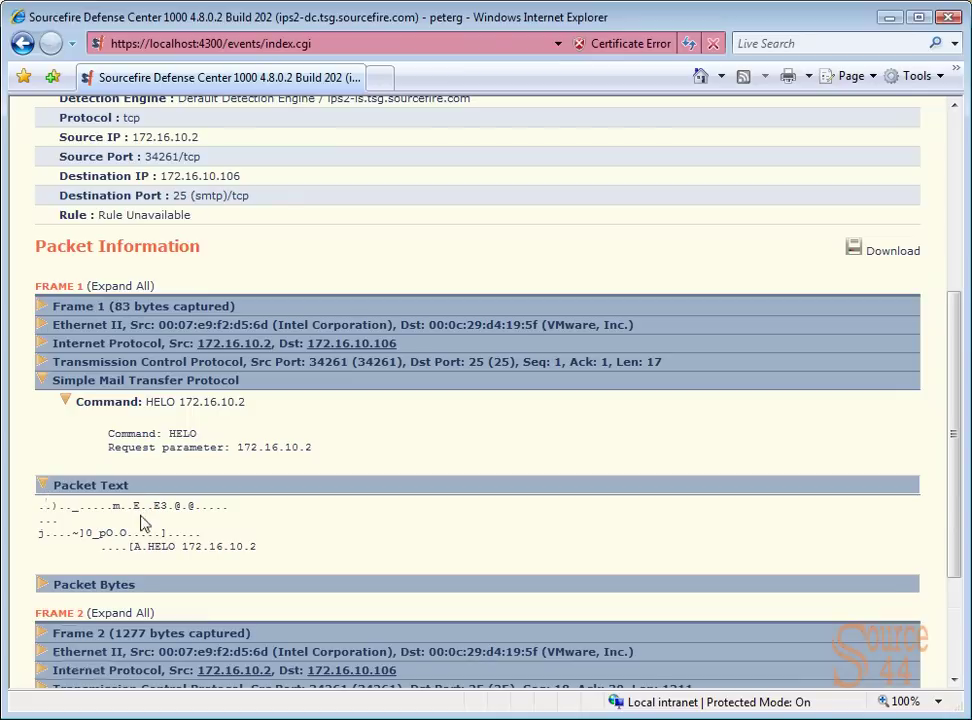
pyautogui.moveTo(148, 547); pyautogui.dragTo(226, 550)
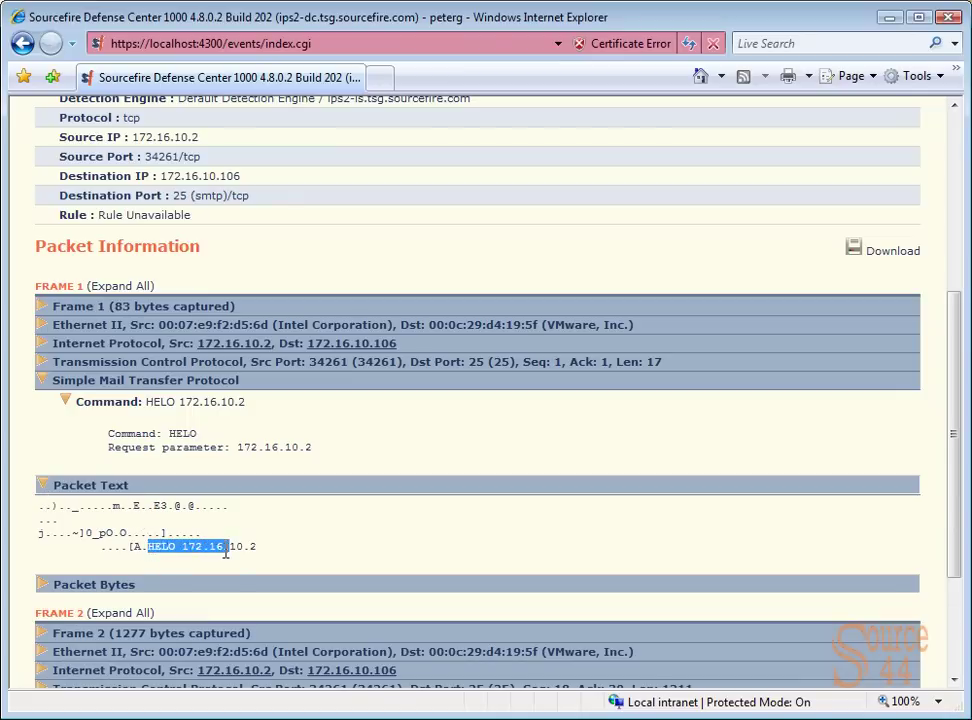
pyautogui.click(192, 450)
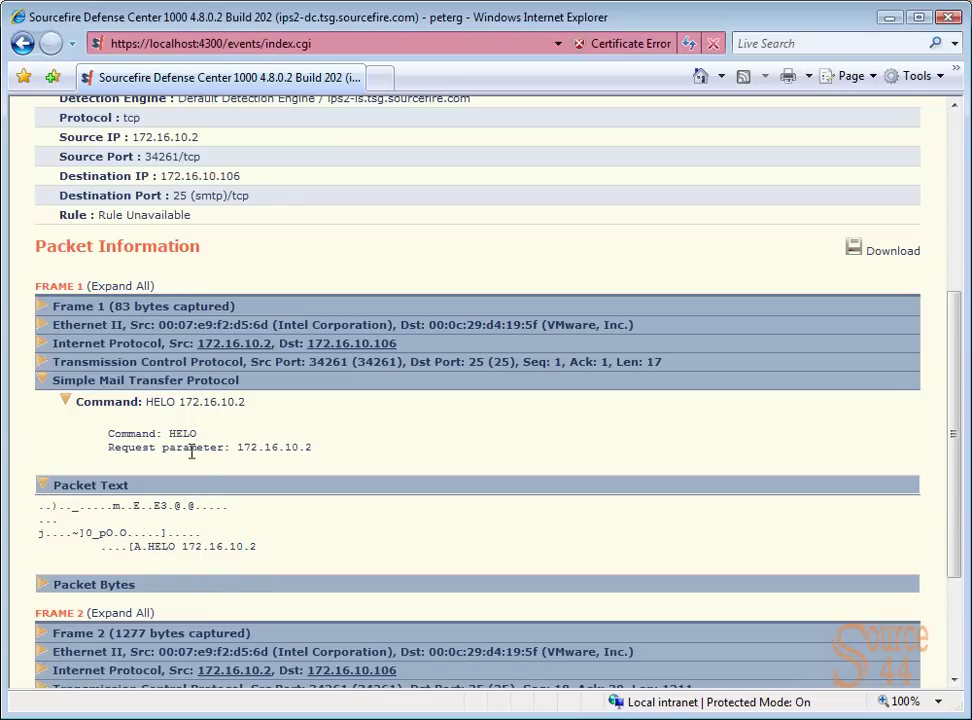
# - Expand Frame 1's packet bytes and highlight the HELO bytes in the ASCII column
pyautogui.click(42, 585)
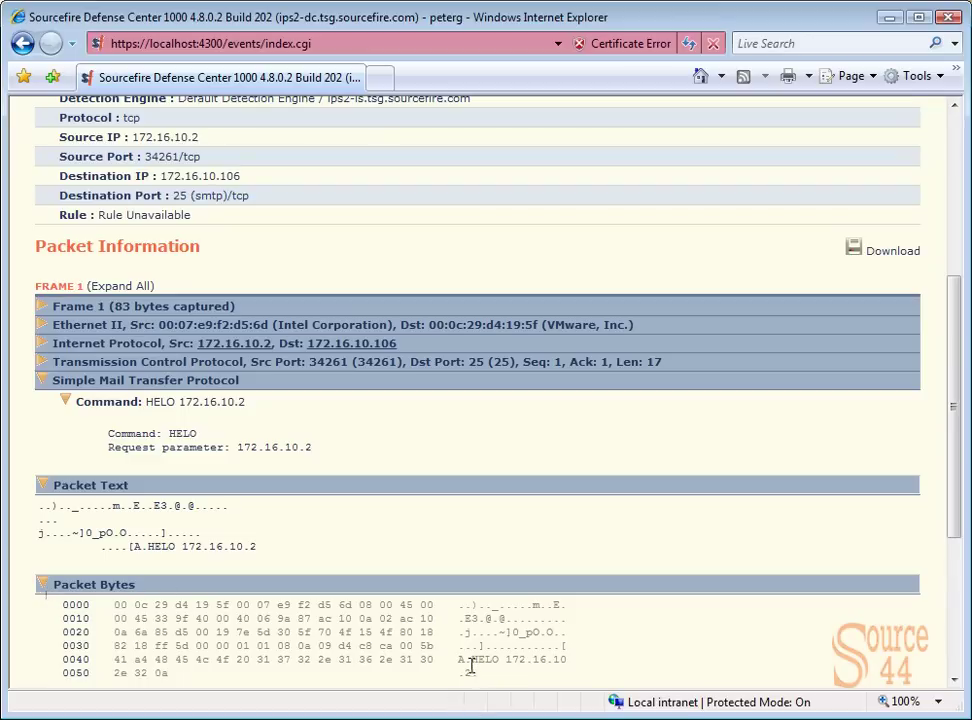
pyautogui.moveTo(471, 659); pyautogui.dragTo(525, 679)
pyautogui.click(525, 679)
pyautogui.moveTo(961, 459); pyautogui.dragTo(963, 593)
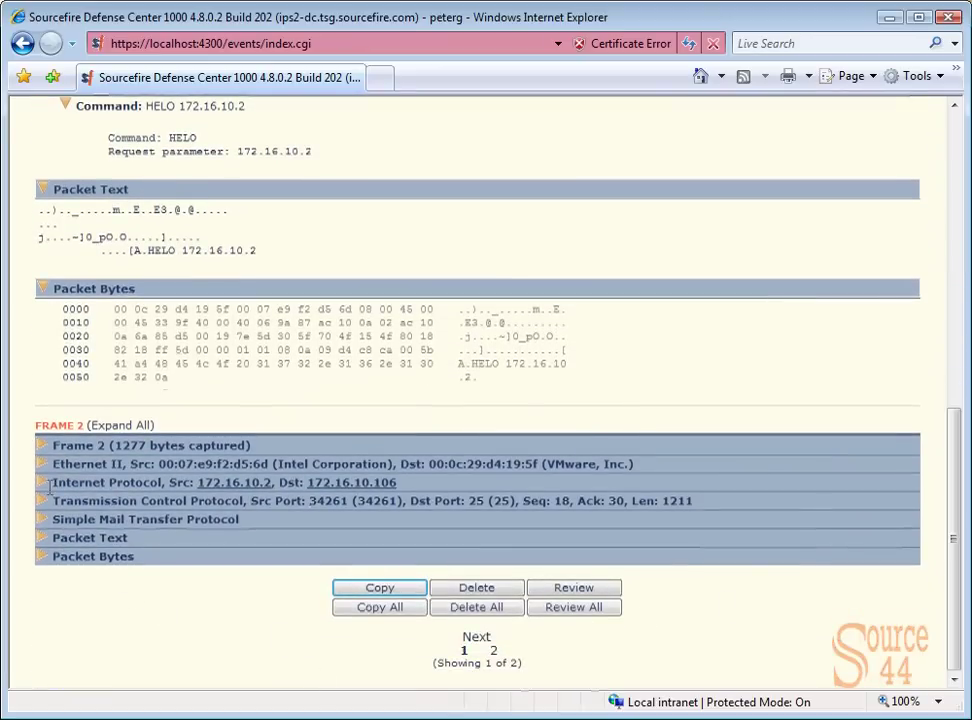
# - Highlight Frame 2's MAIL FROM with its A padding, then expand and scroll its packet bytes
pyautogui.click(42, 521)
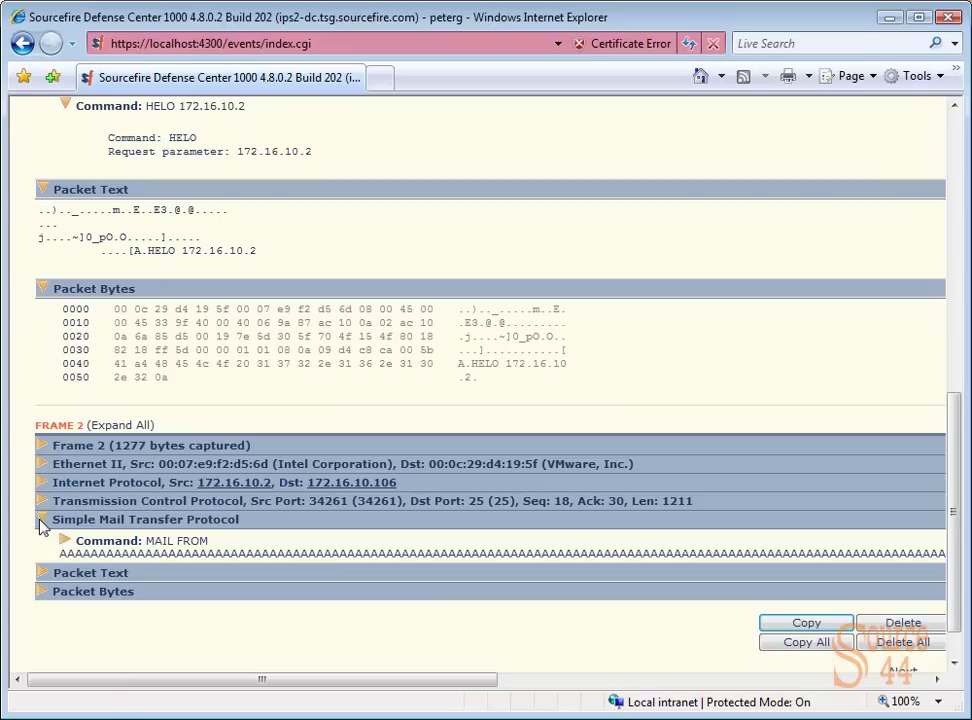
pyautogui.moveTo(146, 541); pyautogui.dragTo(160, 565)
pyautogui.click(41, 573)
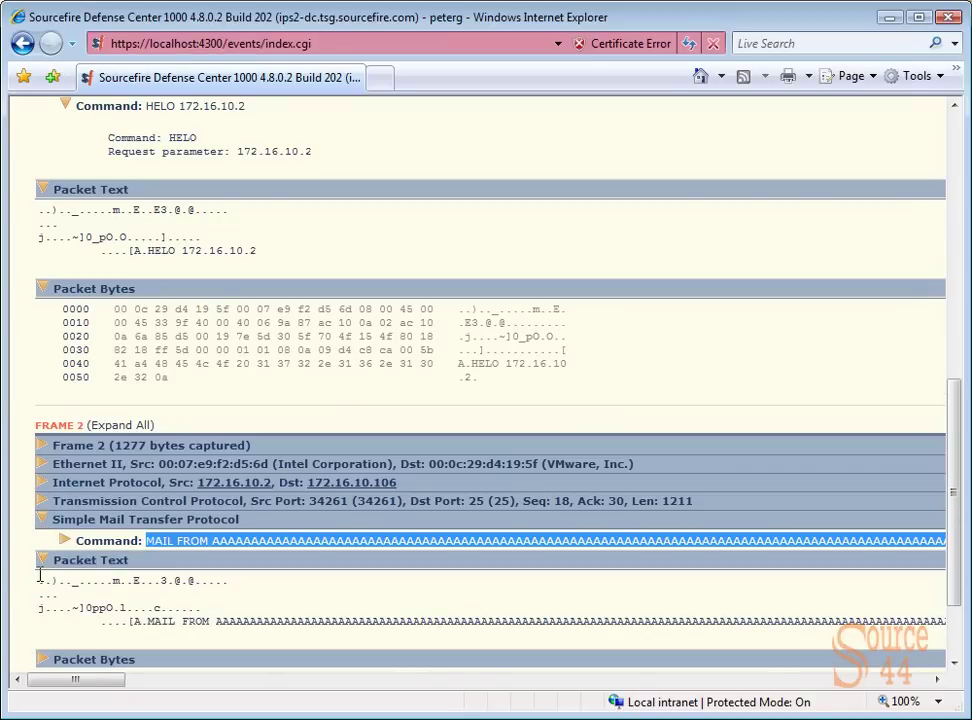
pyautogui.click(41, 561)
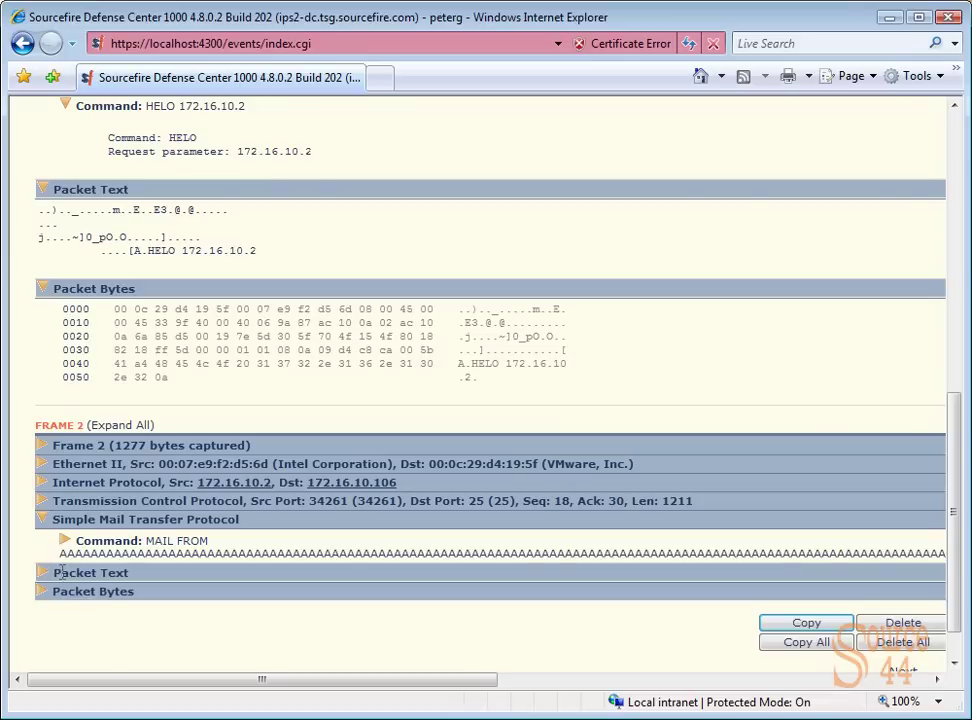
pyautogui.click(42, 592)
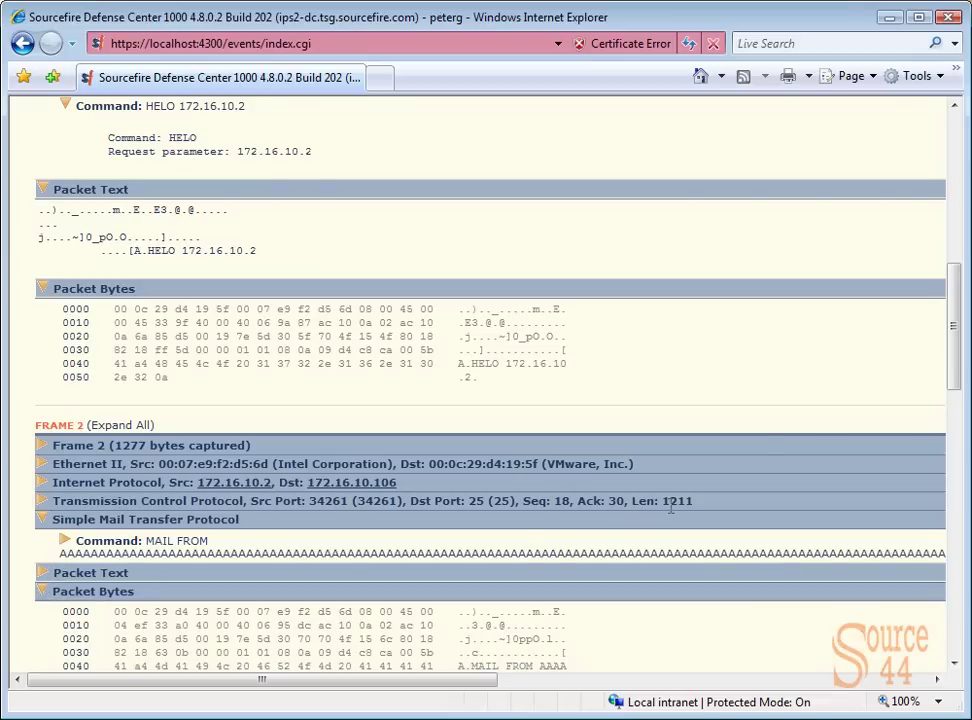
pyautogui.moveTo(950, 332); pyautogui.dragTo(924, 169)
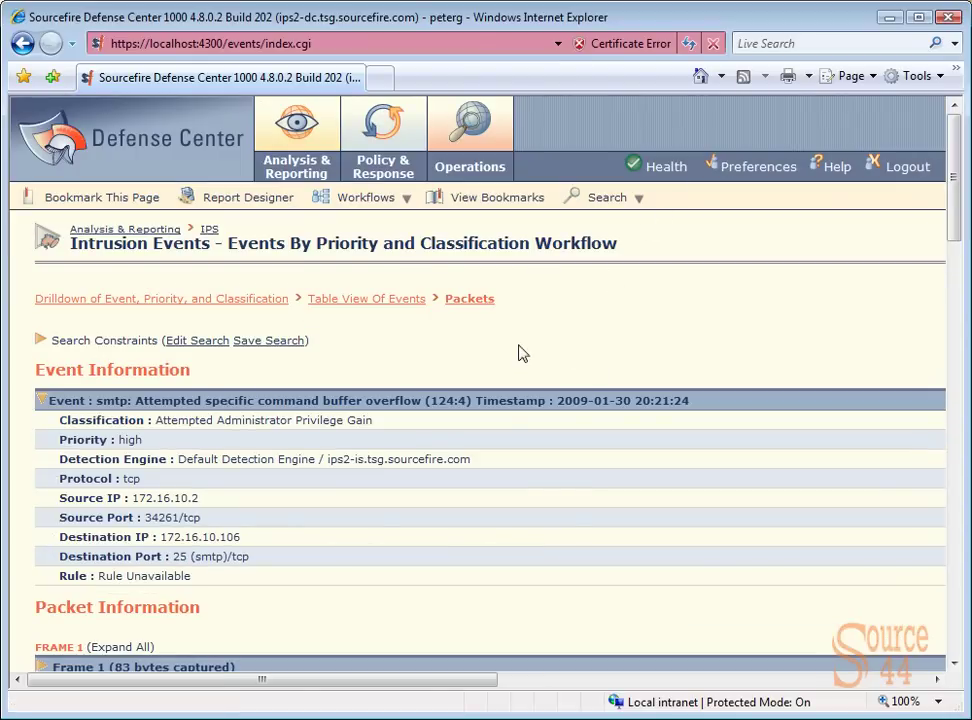